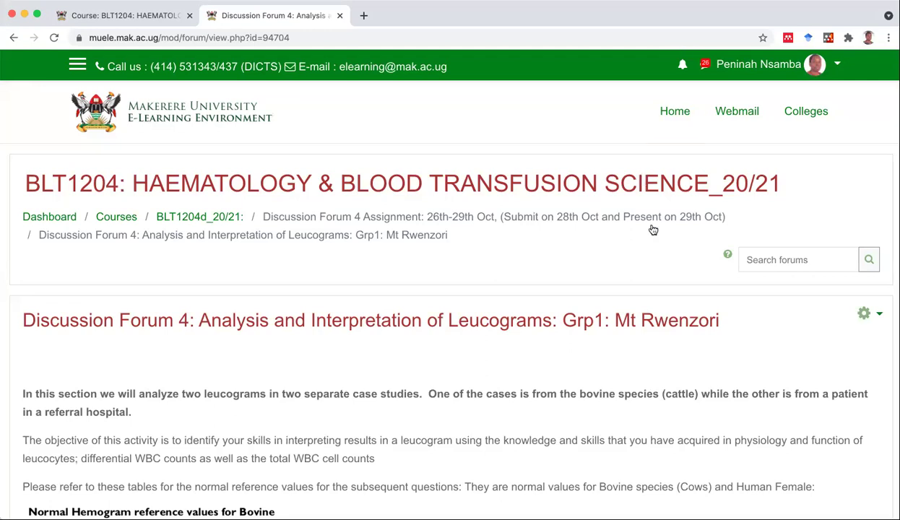
Scroll down Discussion Forum 4 to the 'Mode of Submission of Answers on the Discussion Forum' section.
{"action": "scroll", "coordinate": [718, 389], "scroll_direction": "down", "scroll_amount": 1}
{"action": "scroll", "coordinate": [717, 389], "scroll_direction": "down", "scroll_amount": 2}
{"action": "scroll", "coordinate": [717, 389], "scroll_direction": "down", "scroll_amount": 2}
{"action": "scroll", "coordinate": [718, 388], "scroll_direction": "down", "scroll_amount": 2}
{"action": "scroll", "coordinate": [717, 388], "scroll_direction": "down", "scroll_amount": 2}
{"action": "scroll", "coordinate": [717, 389], "scroll_direction": "down", "scroll_amount": 2}
{"action": "scroll", "coordinate": [717, 389], "scroll_direction": "down", "scroll_amount": 1}
{"action": "scroll", "coordinate": [718, 389], "scroll_direction": "down", "scroll_amount": 2}
{"action": "scroll", "coordinate": [717, 389], "scroll_direction": "down", "scroll_amount": 1}
{"action": "scroll", "coordinate": [717, 389], "scroll_direction": "down", "scroll_amount": 1}
{"action": "scroll", "coordinate": [717, 389], "scroll_direction": "up", "scroll_amount": 1}
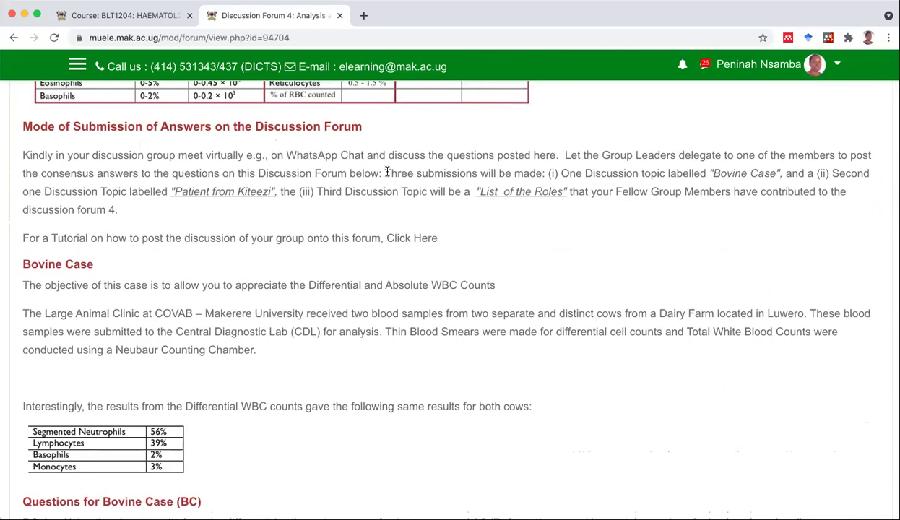
Highlight the 'Three submissions will be made…' note listing the required discussion topics.
{"action": "left_click_drag", "start_coordinate": [385, 173], "coordinate": [410, 210]}
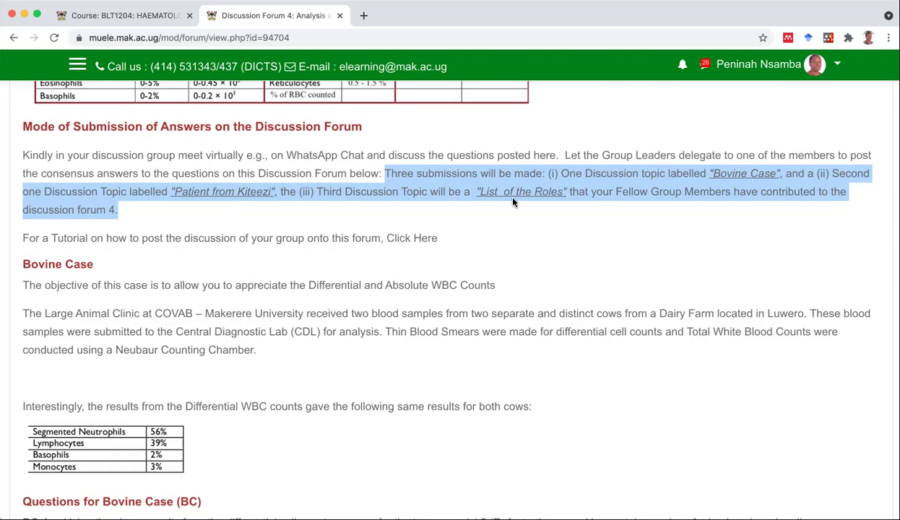
{"action": "scroll", "coordinate": [513, 202], "scroll_direction": "down", "scroll_amount": 1}
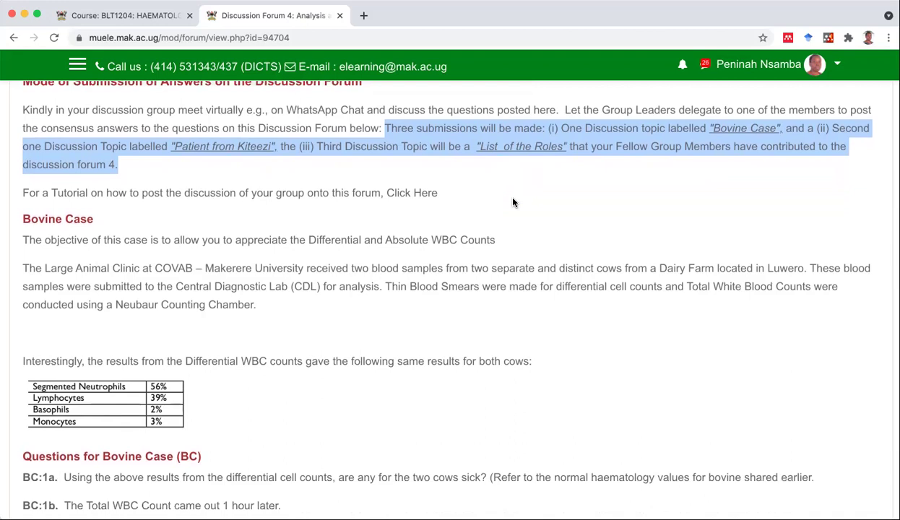
{"action": "scroll", "coordinate": [513, 202], "scroll_direction": "up", "scroll_amount": 1}
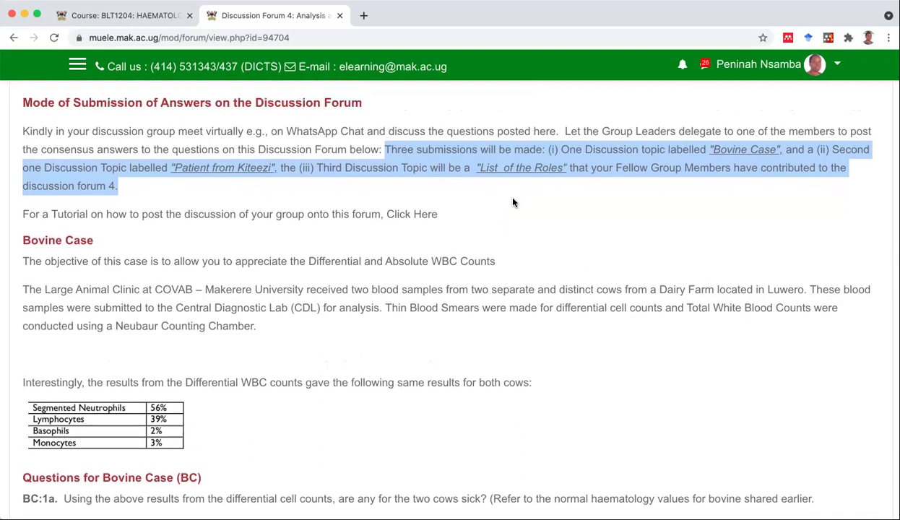
Scroll down to the Case 2: Groups I patient leucogram table.
{"action": "scroll", "coordinate": [513, 202], "scroll_direction": "down", "scroll_amount": 3}
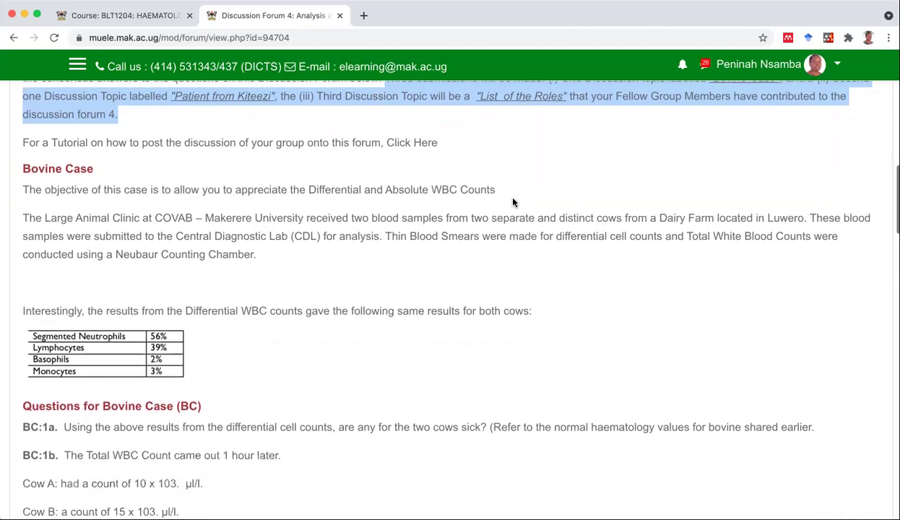
{"action": "scroll", "coordinate": [513, 203], "scroll_direction": "down", "scroll_amount": 3}
{"action": "scroll", "coordinate": [514, 202], "scroll_direction": "up", "scroll_amount": 3}
{"action": "scroll", "coordinate": [516, 213], "scroll_direction": "up", "scroll_amount": 2}
{"action": "scroll", "coordinate": [373, 209], "scroll_direction": "up", "scroll_amount": 1}
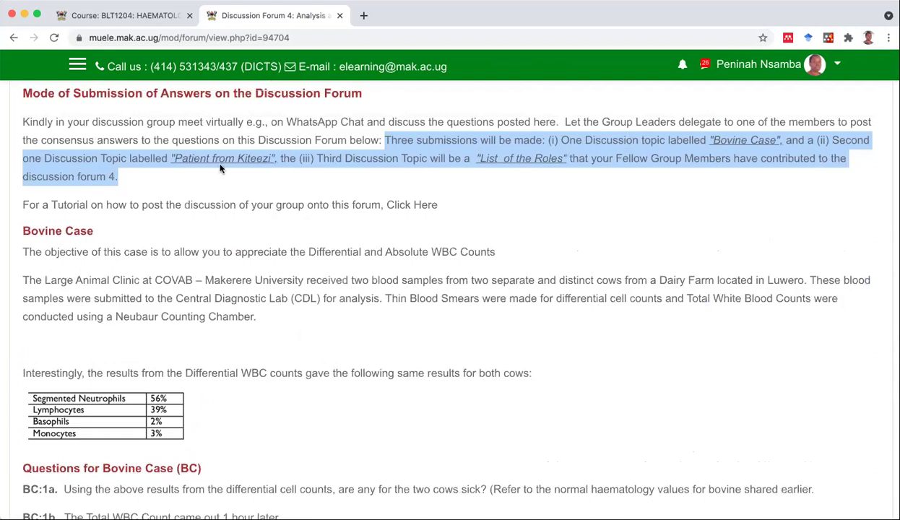
{"action": "scroll", "coordinate": [220, 168], "scroll_direction": "down", "scroll_amount": 1}
{"action": "scroll", "coordinate": [220, 168], "scroll_direction": "down", "scroll_amount": 1}
{"action": "scroll", "coordinate": [220, 169], "scroll_direction": "down", "scroll_amount": 2}
{"action": "scroll", "coordinate": [220, 169], "scroll_direction": "down", "scroll_amount": 3}
{"action": "scroll", "coordinate": [221, 169], "scroll_direction": "down", "scroll_amount": 1}
{"action": "scroll", "coordinate": [220, 168], "scroll_direction": "down", "scroll_amount": 3}
{"action": "scroll", "coordinate": [220, 169], "scroll_direction": "down", "scroll_amount": 2}
{"action": "scroll", "coordinate": [219, 165], "scroll_direction": "down", "scroll_amount": 2}
{"action": "scroll", "coordinate": [220, 166], "scroll_direction": "down", "scroll_amount": 2}
{"action": "scroll", "coordinate": [220, 166], "scroll_direction": "down", "scroll_amount": 1}
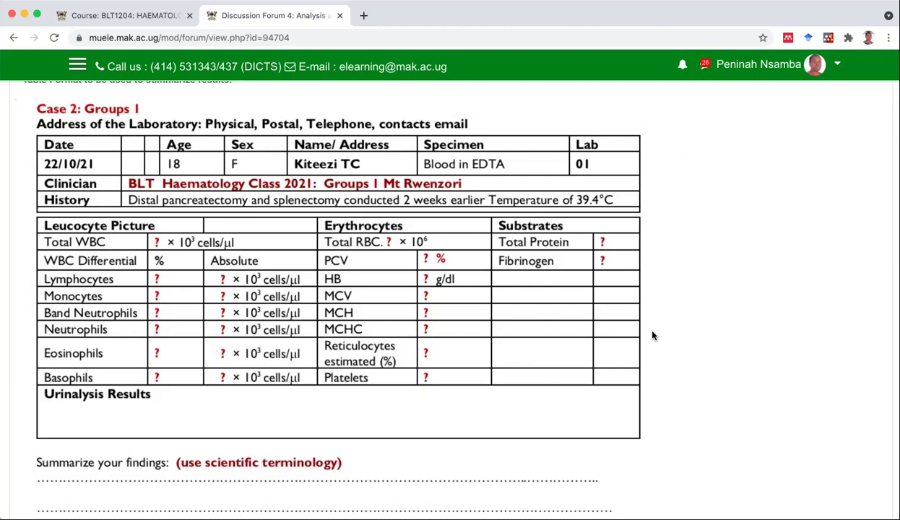
Scroll to the bottom of the forum page where 'Add a new discussion topic' sits.
{"action": "scroll", "coordinate": [649, 336], "scroll_direction": "down", "scroll_amount": 1}
{"action": "scroll", "coordinate": [650, 335], "scroll_direction": "down", "scroll_amount": 2}
{"action": "scroll", "coordinate": [650, 335], "scroll_direction": "down", "scroll_amount": 1}
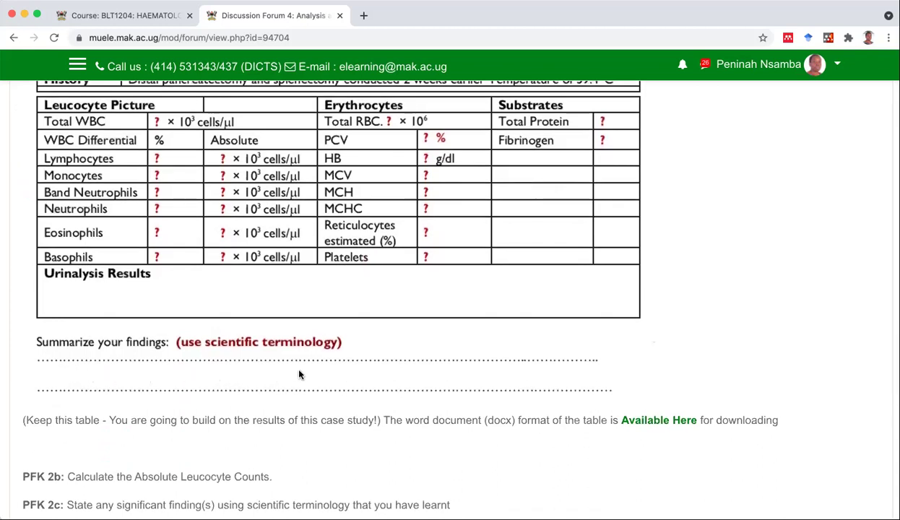
{"action": "scroll", "coordinate": [333, 378], "scroll_direction": "down", "scroll_amount": 3}
{"action": "scroll", "coordinate": [333, 378], "scroll_direction": "down", "scroll_amount": 7}
{"action": "scroll", "coordinate": [333, 378], "scroll_direction": "down", "scroll_amount": 1}
{"action": "scroll", "coordinate": [333, 378], "scroll_direction": "down", "scroll_amount": 1}
{"action": "scroll", "coordinate": [333, 378], "scroll_direction": "down", "scroll_amount": 1}
{"action": "scroll", "coordinate": [333, 377], "scroll_direction": "down", "scroll_amount": 1}
{"action": "scroll", "coordinate": [245, 328], "scroll_direction": "down", "scroll_amount": 2}
Start a new discussion topic with the subject 'Patient From Kiteezi', leaving the message empty.
{"action": "left_click", "coordinate": [88, 161]}
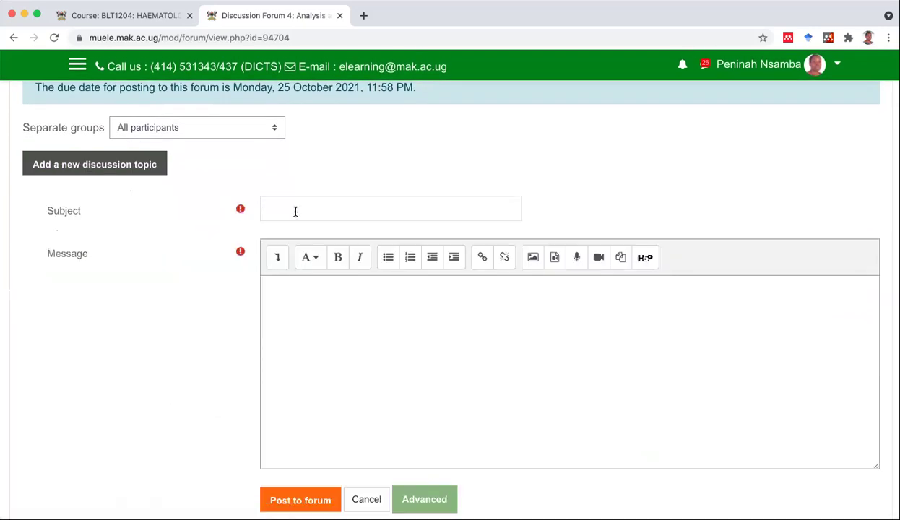
{"action": "left_click", "coordinate": [295, 211]}
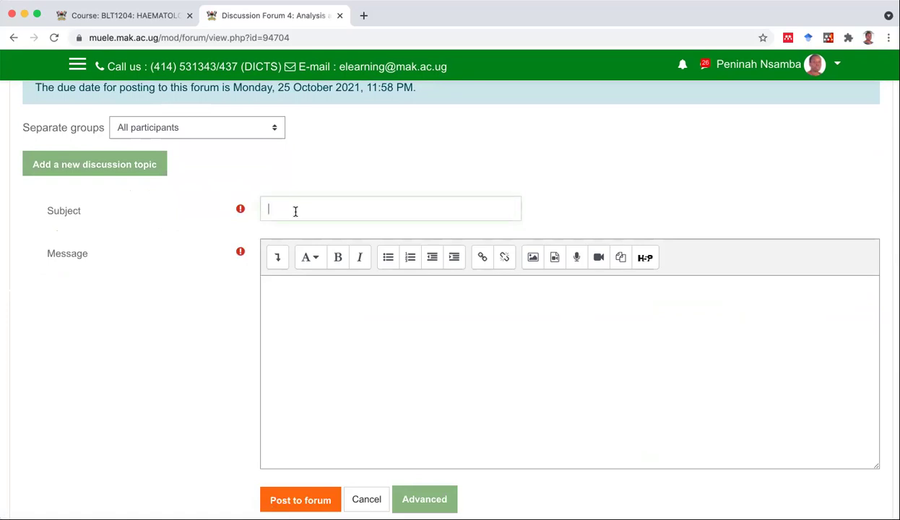
{"action": "type", "text": "Patient From Kiteezi"}
{"action": "left_click", "coordinate": [284, 290]}
{"action": "scroll", "coordinate": [286, 324], "scroll_direction": "down", "scroll_amount": 2}
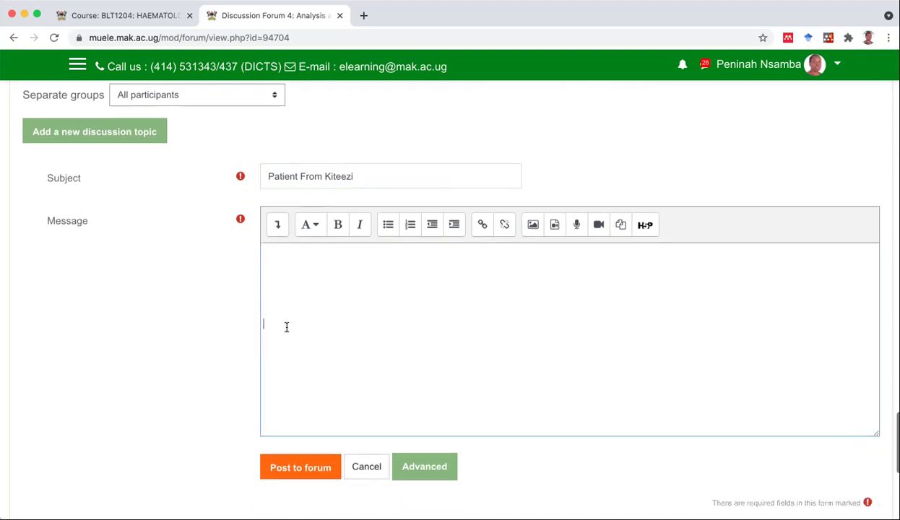
{"action": "scroll", "coordinate": [286, 327], "scroll_direction": "down", "scroll_amount": 1}
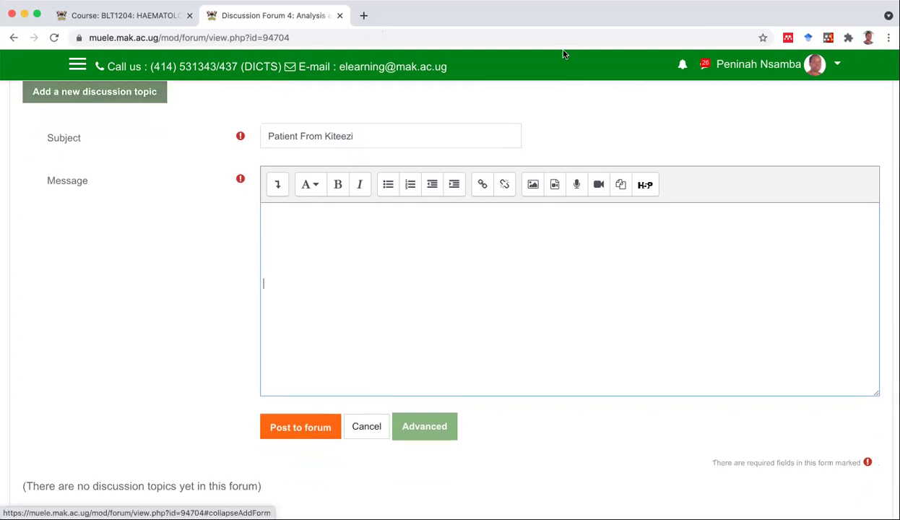
Move the browser aside and select Discussion Forum_4_2021_CBC_Demo on the Finder Desktop.
{"action": "left_click_drag", "start_coordinate": [733, 16], "coordinate": [791, 16]}
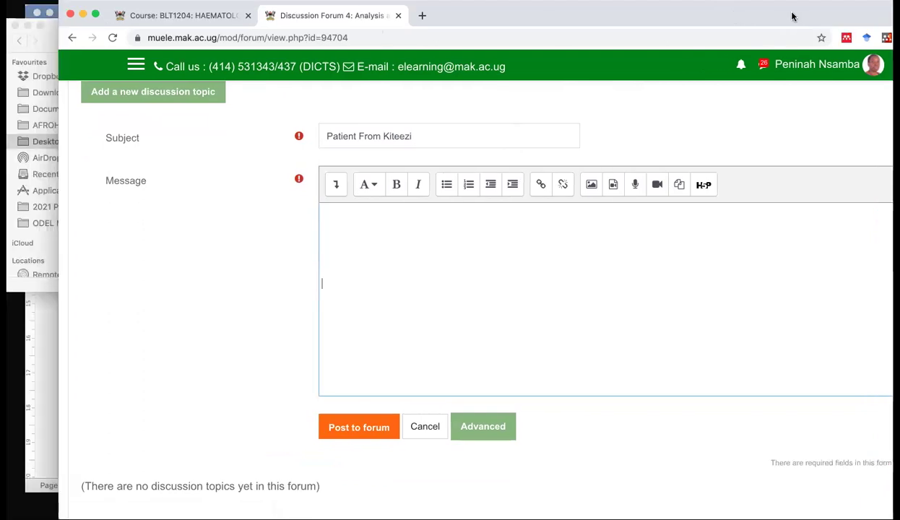
{"action": "left_click", "coordinate": [47, 30]}
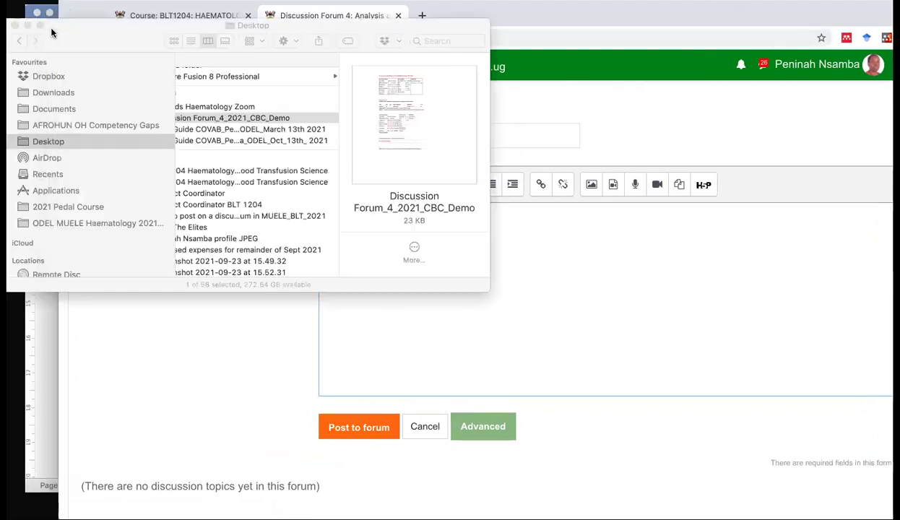
{"action": "scroll", "coordinate": [242, 135], "scroll_direction": "left", "scroll_amount": 3}
{"action": "scroll", "coordinate": [242, 136], "scroll_direction": "left", "scroll_amount": 2}
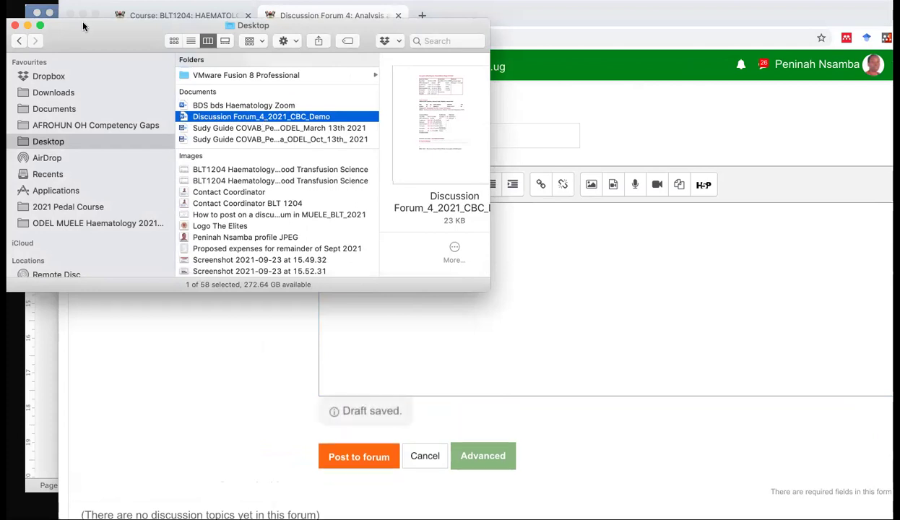
{"action": "left_click_drag", "start_coordinate": [77, 27], "coordinate": [80, 29]}
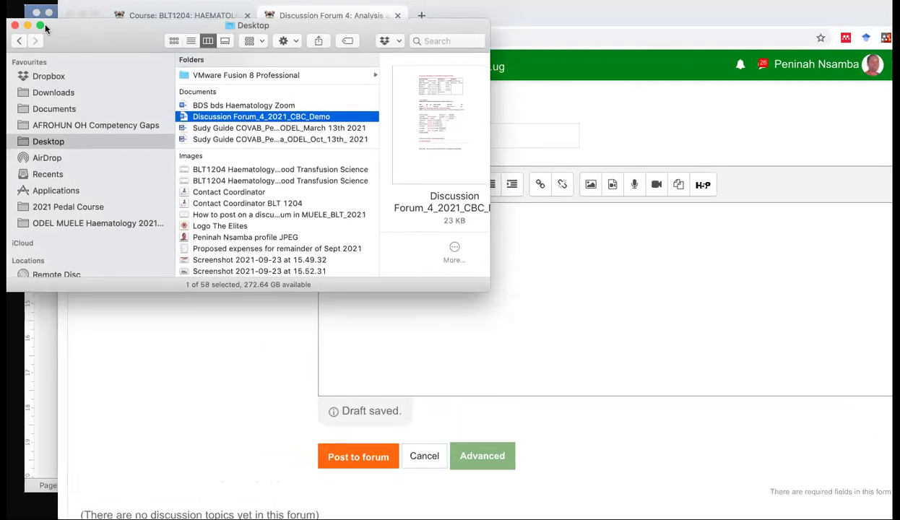
Open Discussion Forum_4_2021_CBC_Demo in Word and zoom in to check the Case 2 table.
{"action": "double_click", "coordinate": [197, 117]}
{"action": "mouse_move", "coordinate": [173, 191]}
{"action": "scroll", "coordinate": [173, 192], "scroll_direction": "up", "scroll_amount": 1}
{"action": "scroll", "coordinate": [173, 192], "scroll_direction": "up", "scroll_amount": 2}
{"action": "scroll", "coordinate": [173, 191], "scroll_direction": "up", "scroll_amount": 3}
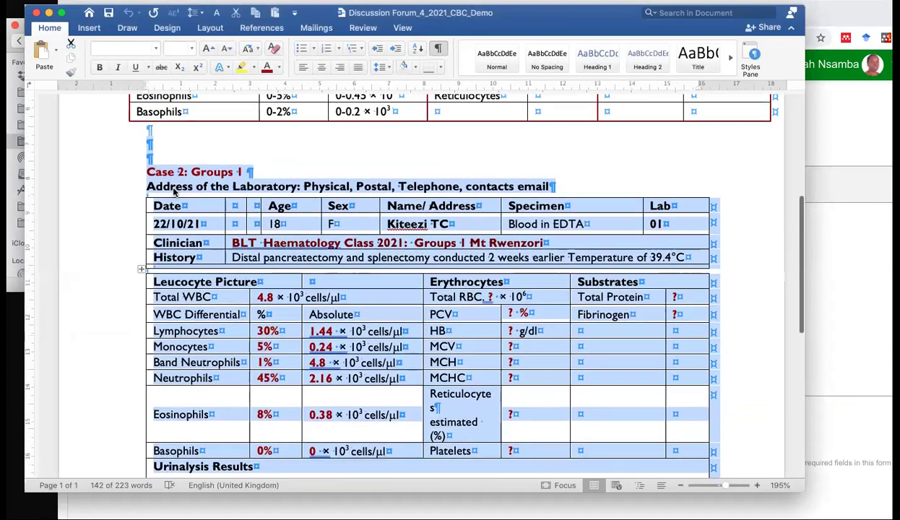
{"action": "scroll", "coordinate": [174, 192], "scroll_direction": "down", "scroll_amount": 2}
{"action": "scroll", "coordinate": [173, 191], "scroll_direction": "down", "scroll_amount": 2}
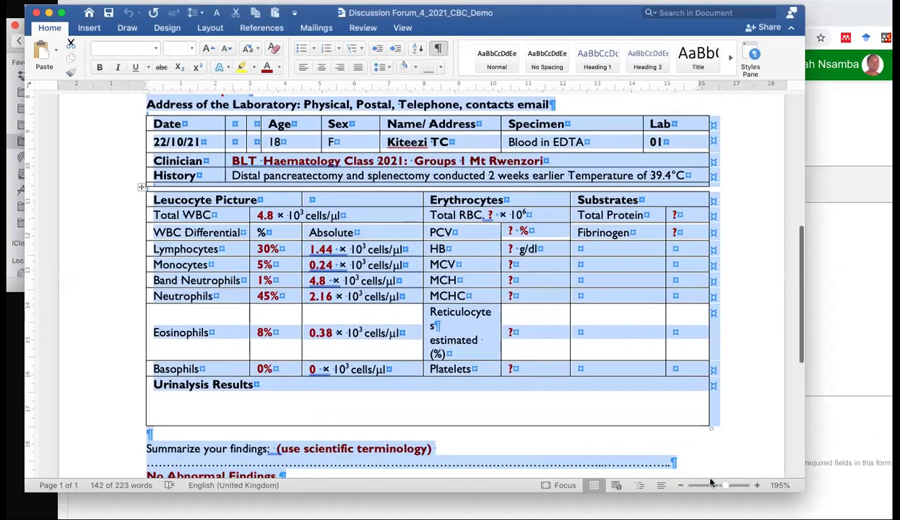
{"action": "left_click_drag", "start_coordinate": [724, 488], "coordinate": [734, 488]}
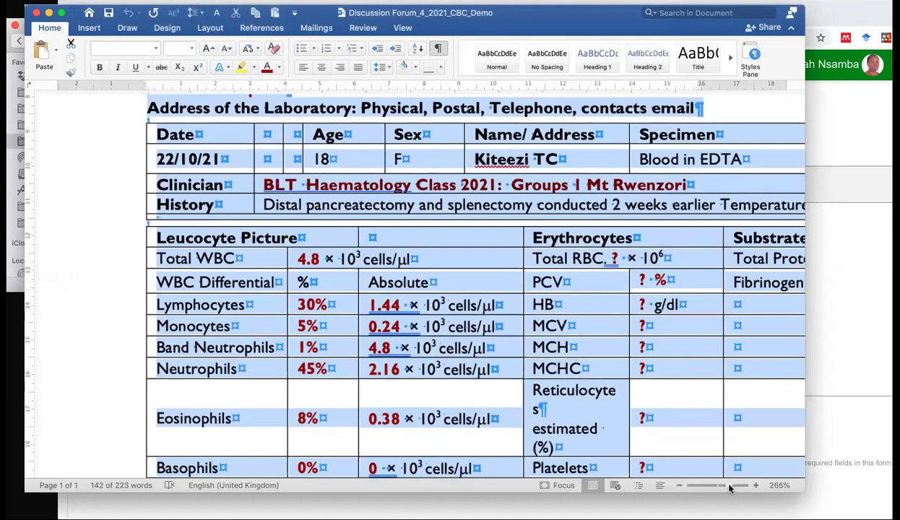
{"action": "scroll", "coordinate": [563, 421], "scroll_direction": "down", "scroll_amount": 1}
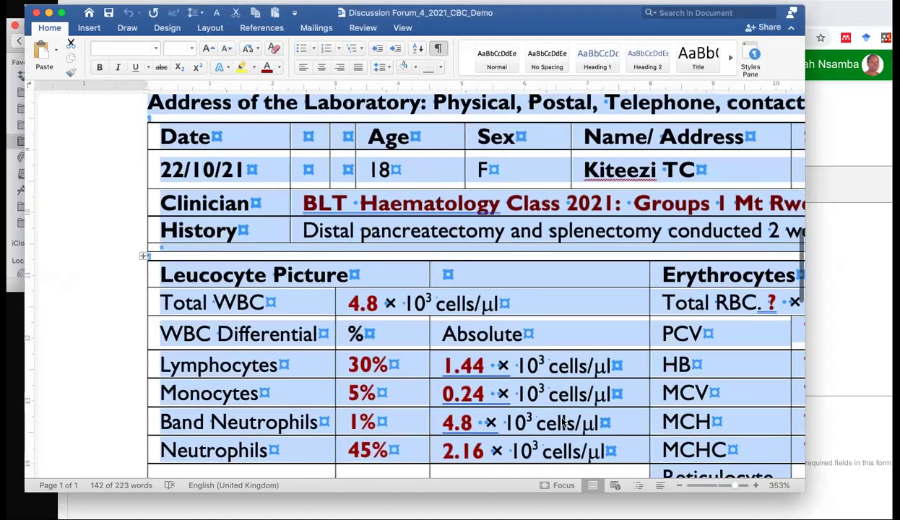
{"action": "scroll", "coordinate": [563, 421], "scroll_direction": "down", "scroll_amount": 4}
{"action": "scroll", "coordinate": [563, 423], "scroll_direction": "down", "scroll_amount": 5}
{"action": "scroll", "coordinate": [563, 422], "scroll_direction": "down", "scroll_amount": 5}
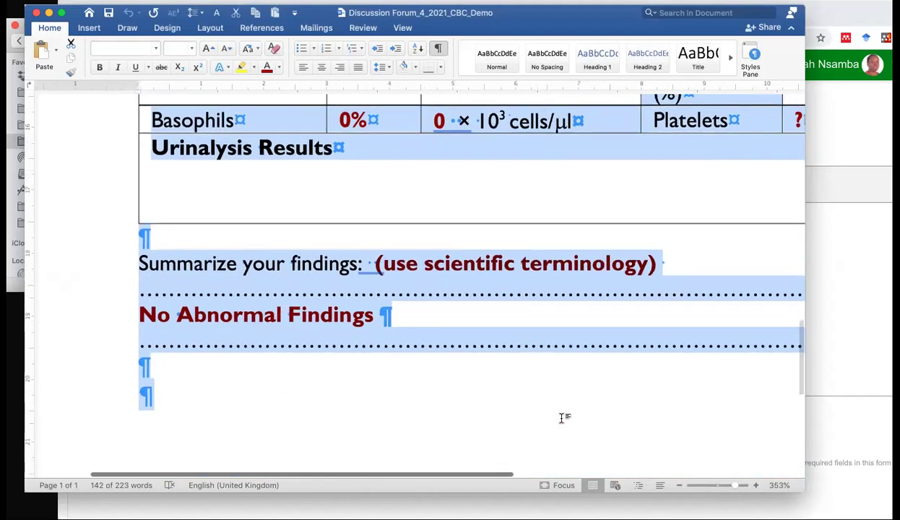
{"action": "scroll", "coordinate": [562, 419], "scroll_direction": "right", "scroll_amount": 2}
{"action": "scroll", "coordinate": [562, 419], "scroll_direction": "right", "scroll_amount": 1}
{"action": "scroll", "coordinate": [562, 419], "scroll_direction": "right", "scroll_amount": 1}
{"action": "scroll", "coordinate": [562, 419], "scroll_direction": "up", "scroll_amount": 2}
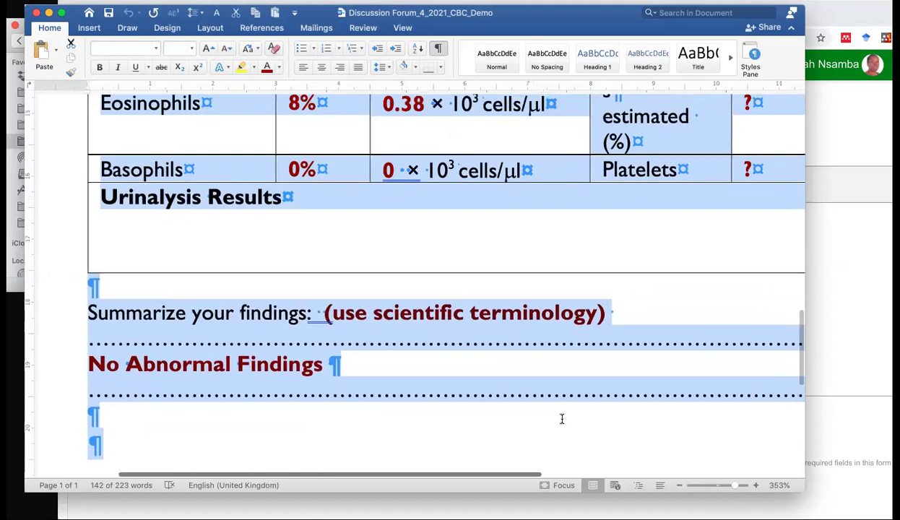
{"action": "scroll", "coordinate": [578, 433], "scroll_direction": "up", "scroll_amount": 1}
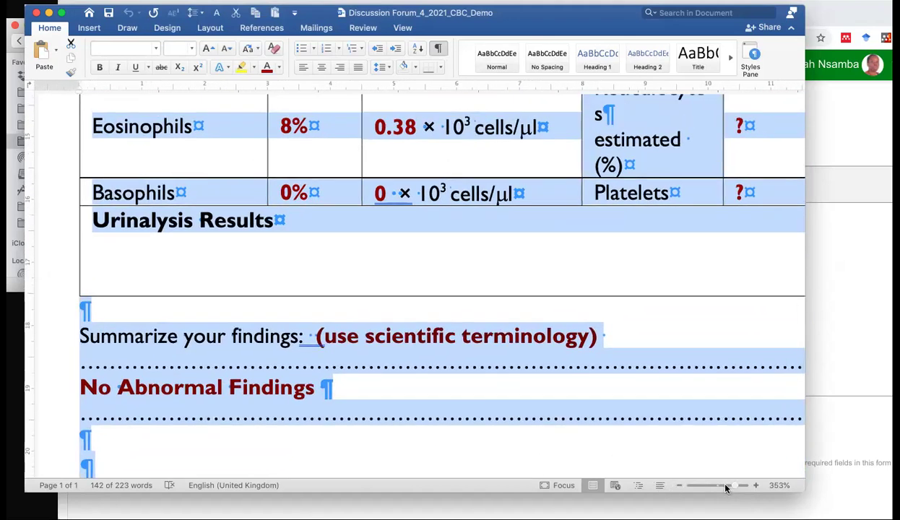
Zoom back out and copy the Case 2 leucogram table for the MUELE form.
{"action": "left_click_drag", "start_coordinate": [737, 485], "coordinate": [720, 487]}
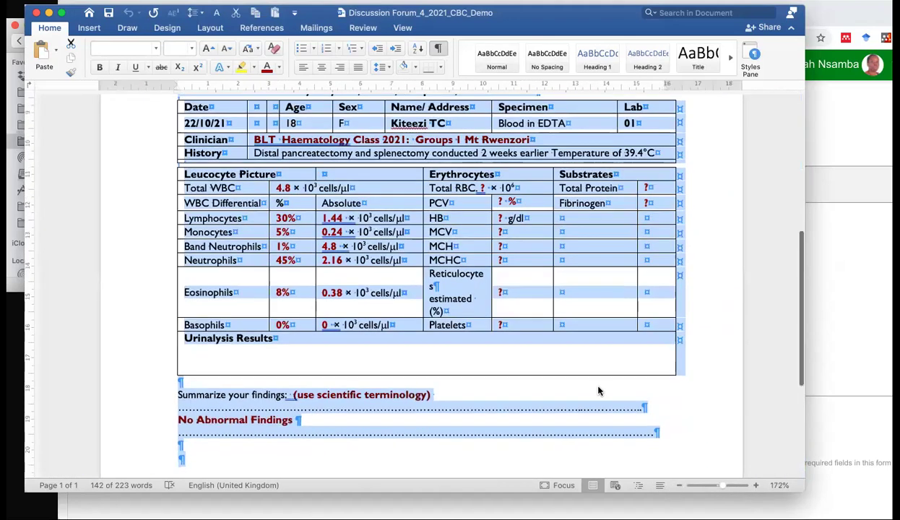
{"action": "scroll", "coordinate": [598, 391], "scroll_direction": "up", "scroll_amount": 3}
{"action": "scroll", "coordinate": [598, 391], "scroll_direction": "down", "scroll_amount": 1}
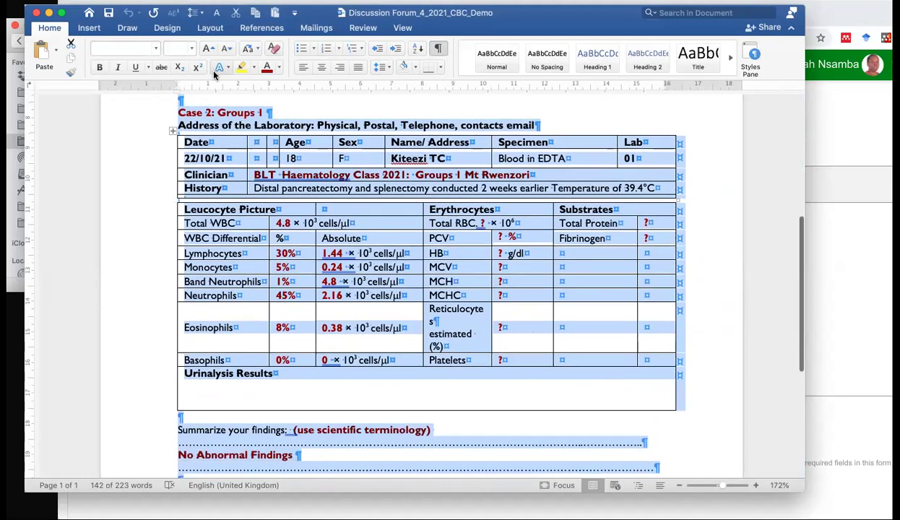
{"action": "left_click", "coordinate": [90, 0]}
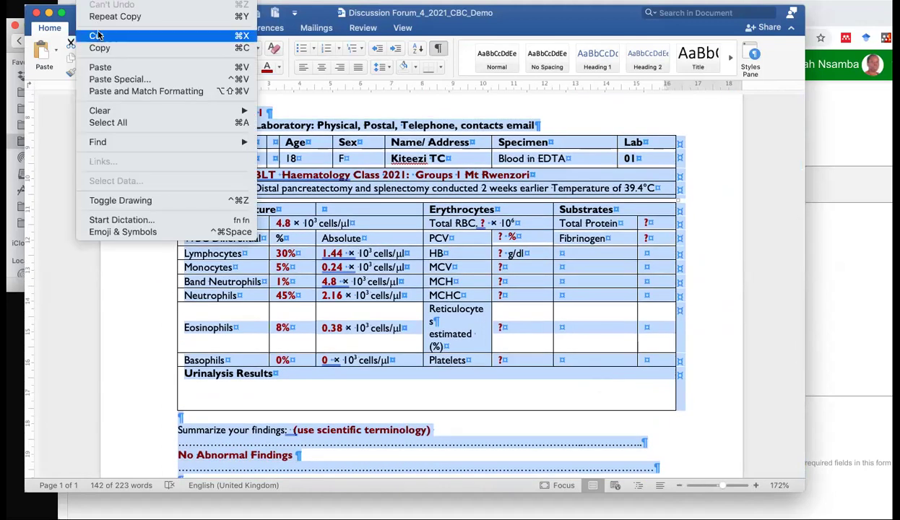
{"action": "left_click", "coordinate": [154, 47]}
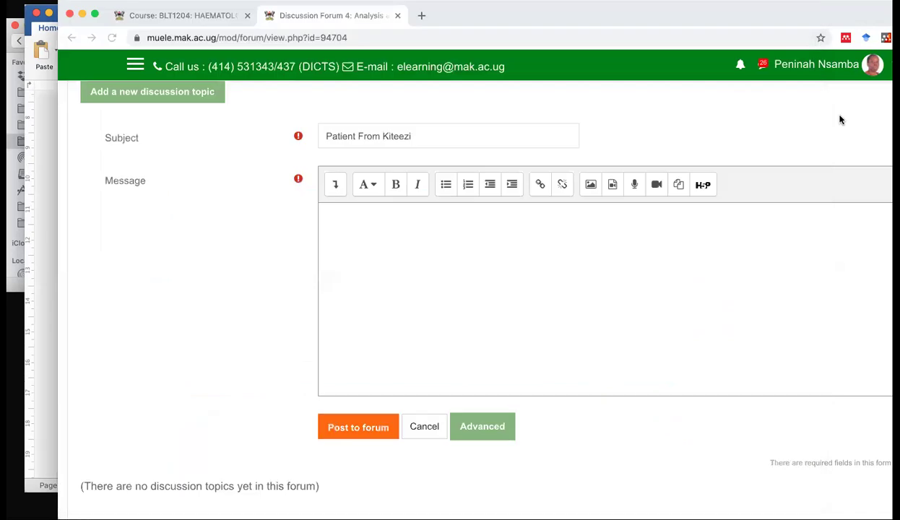
{"action": "left_click", "coordinate": [840, 119]}
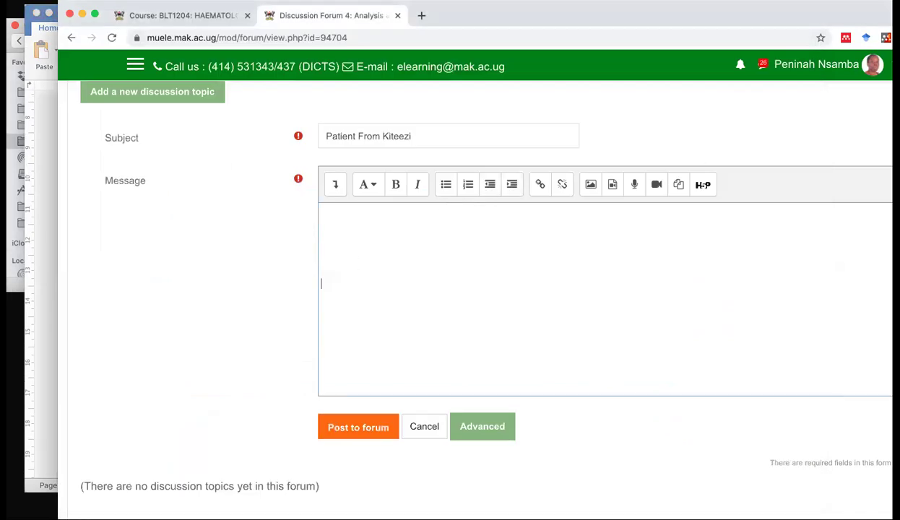
Paste the copied Case 2 leucogram table into the message body.
{"action": "left_click", "coordinate": [105, 0]}
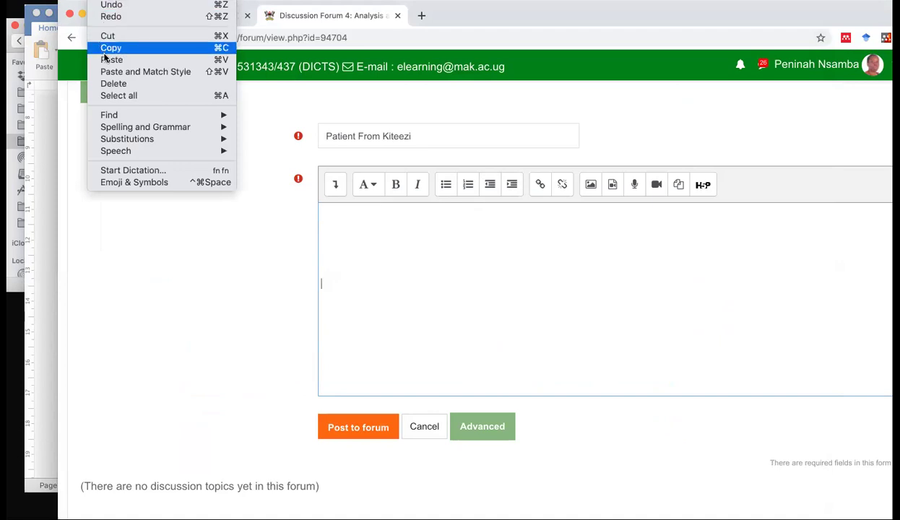
{"action": "left_click", "coordinate": [144, 63]}
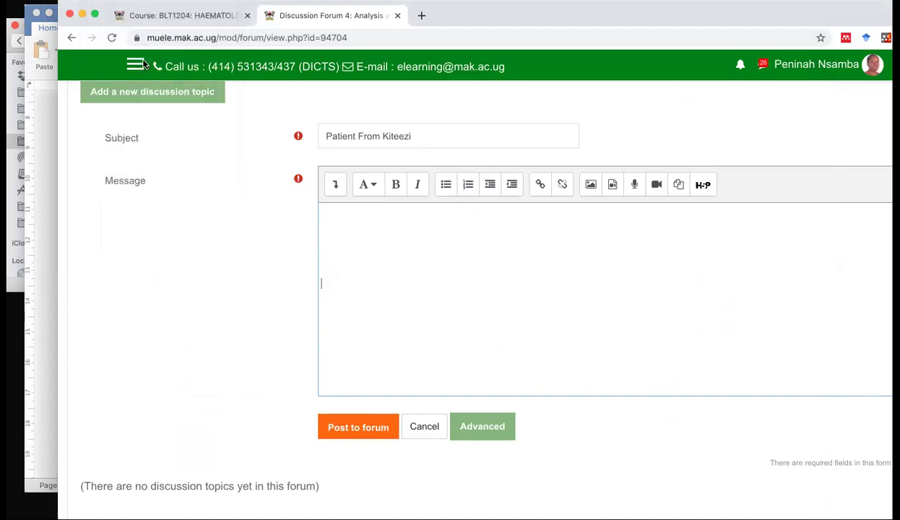
{"action": "scroll", "coordinate": [364, 263], "scroll_direction": "down", "scroll_amount": 1}
{"action": "scroll", "coordinate": [364, 263], "scroll_direction": "down", "scroll_amount": 1}
{"action": "scroll", "coordinate": [365, 263], "scroll_direction": "down", "scroll_amount": 1}
{"action": "scroll", "coordinate": [364, 263], "scroll_direction": "down", "scroll_amount": 2}
{"action": "scroll", "coordinate": [364, 263], "scroll_direction": "down", "scroll_amount": 1}
{"action": "scroll", "coordinate": [365, 263], "scroll_direction": "down", "scroll_amount": 1}
{"action": "scroll", "coordinate": [364, 263], "scroll_direction": "down", "scroll_amount": 1}
{"action": "scroll", "coordinate": [364, 263], "scroll_direction": "down", "scroll_amount": 1}
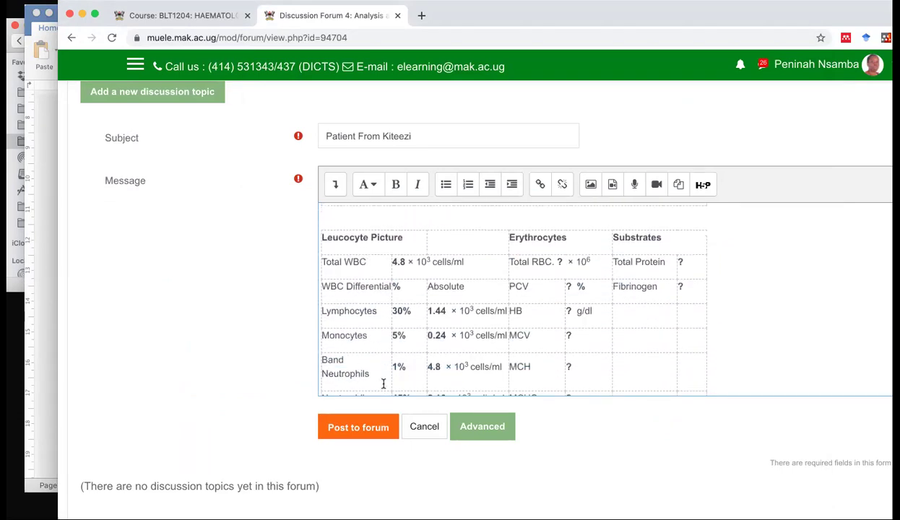
Scroll past the pasted content and post the discussion to the forum.
{"action": "scroll", "coordinate": [499, 372], "scroll_direction": "down", "scroll_amount": 1}
{"action": "scroll", "coordinate": [505, 369], "scroll_direction": "down", "scroll_amount": 1}
{"action": "scroll", "coordinate": [506, 369], "scroll_direction": "down", "scroll_amount": 1}
{"action": "scroll", "coordinate": [535, 365], "scroll_direction": "down", "scroll_amount": 1}
{"action": "scroll", "coordinate": [550, 363], "scroll_direction": "down", "scroll_amount": 1}
{"action": "scroll", "coordinate": [550, 363], "scroll_direction": "down", "scroll_amount": 1}
{"action": "scroll", "coordinate": [550, 364], "scroll_direction": "down", "scroll_amount": 1}
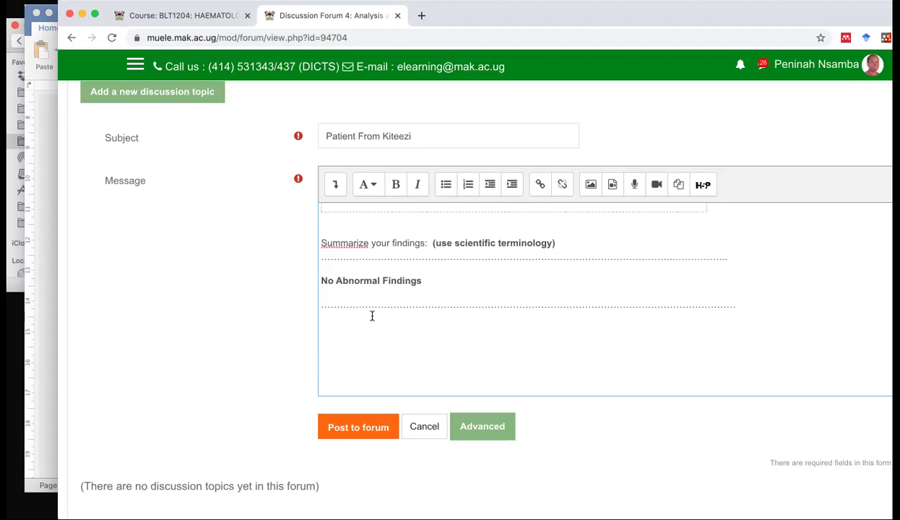
{"action": "left_click", "coordinate": [355, 433]}
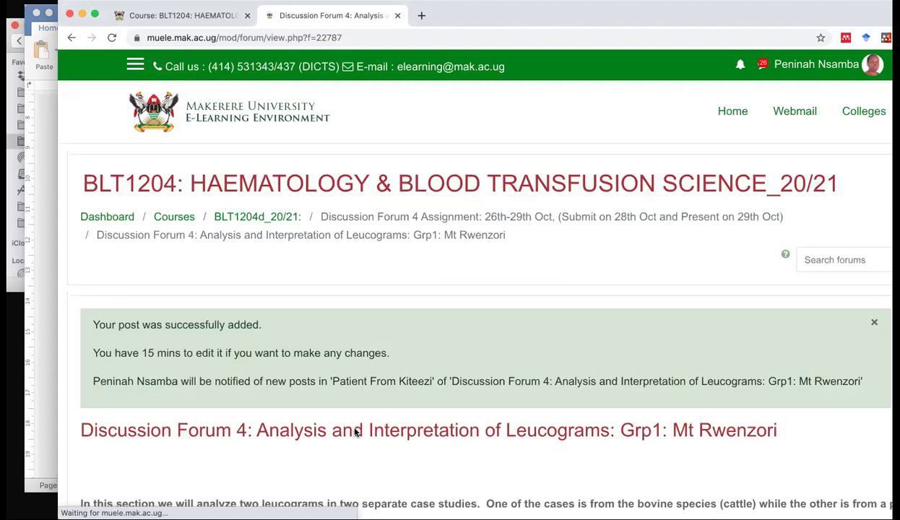
Scroll to the discussion list and open the 'Patient From Kiteezi' discussion.
{"action": "scroll", "coordinate": [356, 432], "scroll_direction": "down", "scroll_amount": 1}
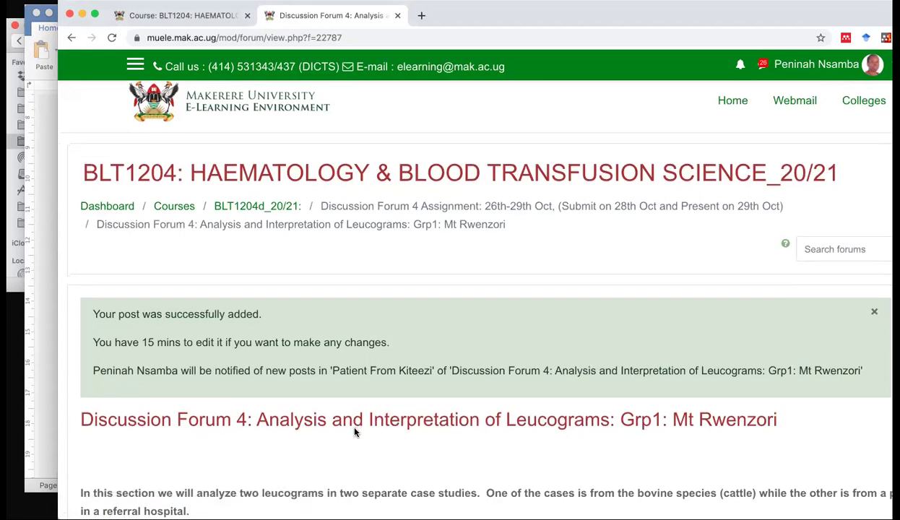
{"action": "scroll", "coordinate": [354, 432], "scroll_direction": "down", "scroll_amount": 1}
{"action": "scroll", "coordinate": [354, 431], "scroll_direction": "down", "scroll_amount": 3}
{"action": "scroll", "coordinate": [354, 431], "scroll_direction": "down", "scroll_amount": 2}
{"action": "scroll", "coordinate": [354, 431], "scroll_direction": "down", "scroll_amount": 2}
{"action": "scroll", "coordinate": [353, 432], "scroll_direction": "down", "scroll_amount": 3}
{"action": "scroll", "coordinate": [354, 431], "scroll_direction": "down", "scroll_amount": 3}
{"action": "scroll", "coordinate": [354, 431], "scroll_direction": "down", "scroll_amount": 3}
{"action": "scroll", "coordinate": [353, 431], "scroll_direction": "down", "scroll_amount": 3}
{"action": "scroll", "coordinate": [354, 432], "scroll_direction": "down", "scroll_amount": 1}
{"action": "scroll", "coordinate": [514, 362], "scroll_direction": "down", "scroll_amount": 3}
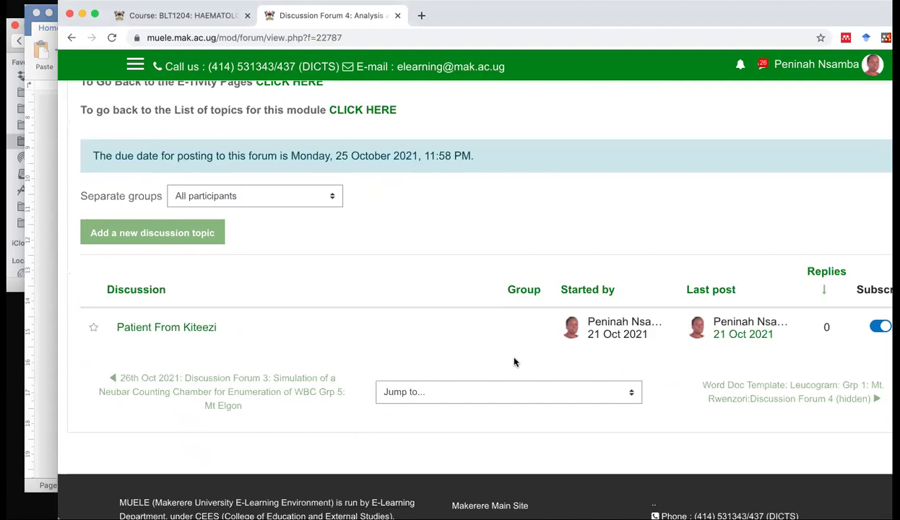
{"action": "left_click", "coordinate": [139, 334]}
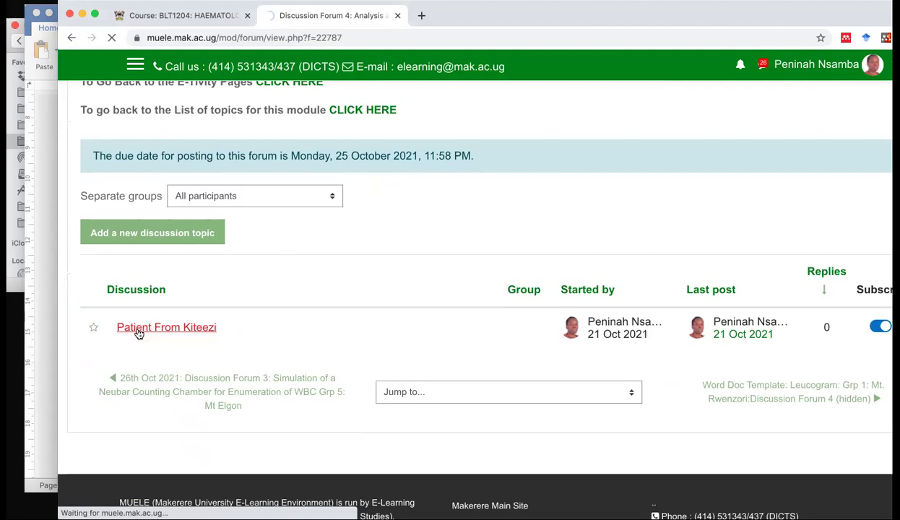
Scroll through the post to confirm the leucogram table and 'No Abnormal Findings' summary.
{"action": "scroll", "coordinate": [139, 334], "scroll_direction": "down", "scroll_amount": 3}
{"action": "scroll", "coordinate": [139, 334], "scroll_direction": "down", "scroll_amount": 3}
{"action": "scroll", "coordinate": [139, 334], "scroll_direction": "down", "scroll_amount": 5}
{"action": "scroll", "coordinate": [139, 334], "scroll_direction": "down", "scroll_amount": 3}
{"action": "scroll", "coordinate": [139, 334], "scroll_direction": "down", "scroll_amount": 3}
{"action": "scroll", "coordinate": [139, 334], "scroll_direction": "down", "scroll_amount": 1}
{"action": "scroll", "coordinate": [138, 334], "scroll_direction": "down", "scroll_amount": 3}
{"action": "scroll", "coordinate": [139, 333], "scroll_direction": "down", "scroll_amount": 2}
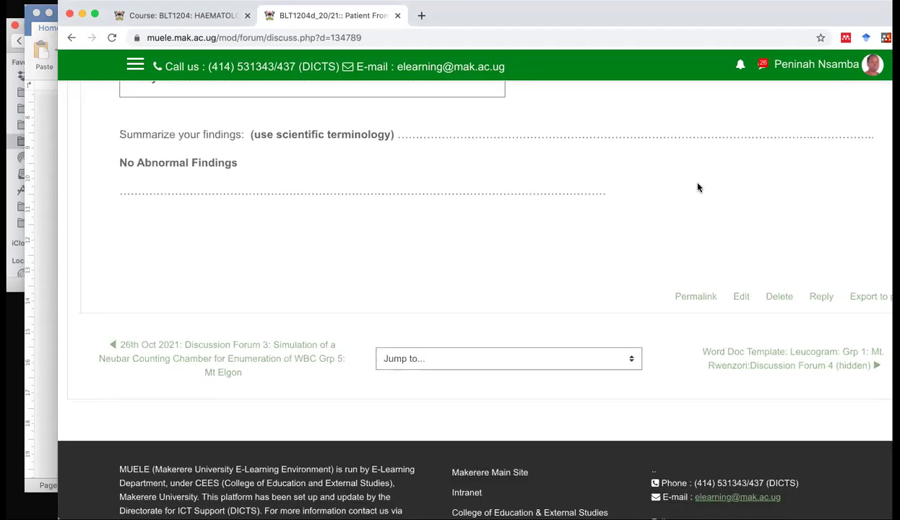